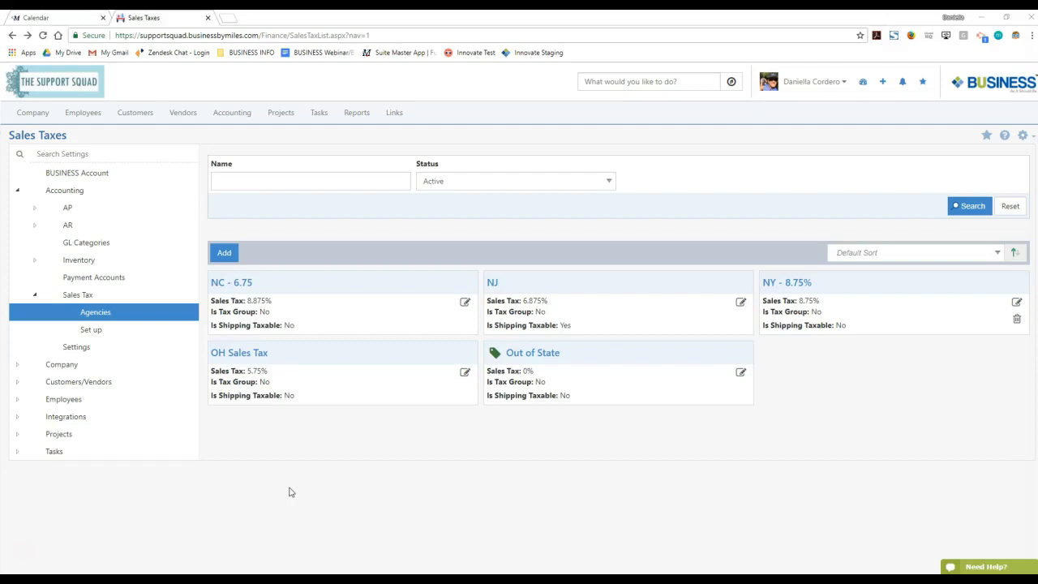
Start a new state sales tax for FL and name it "FL - 5.3".
click(224, 253)
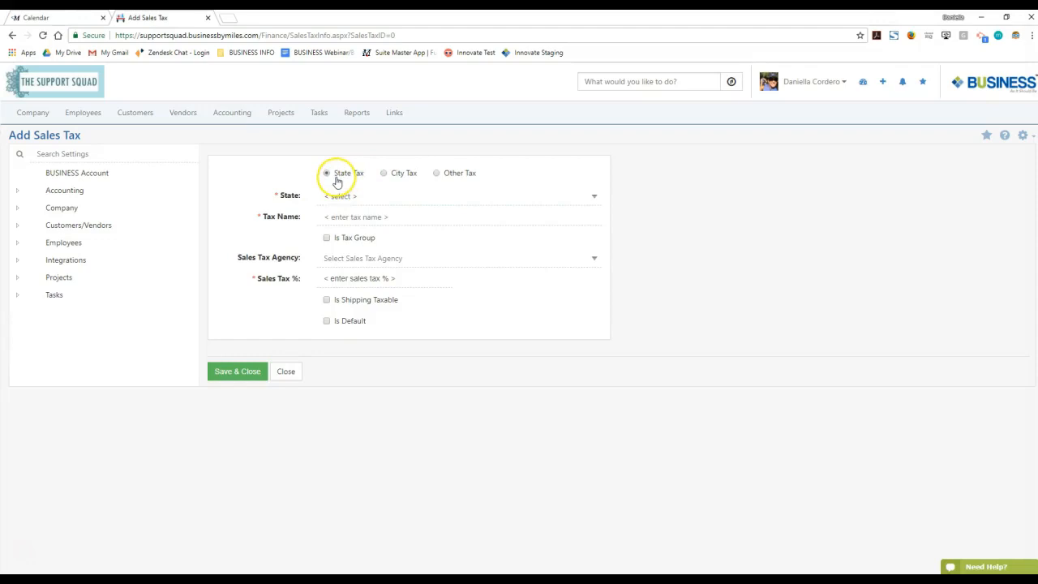
click(360, 198)
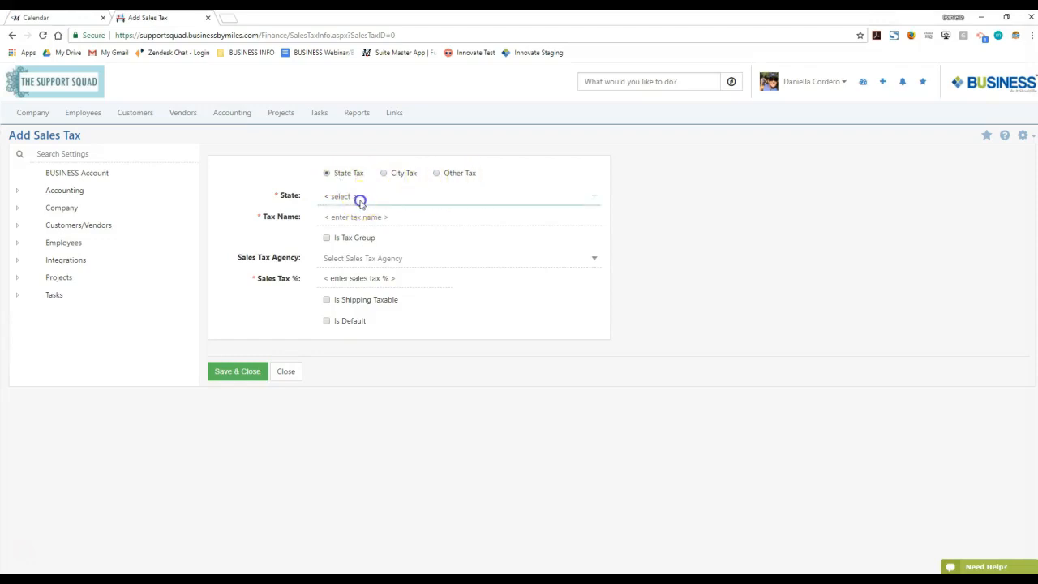
scroll(354, 294, down, 3)
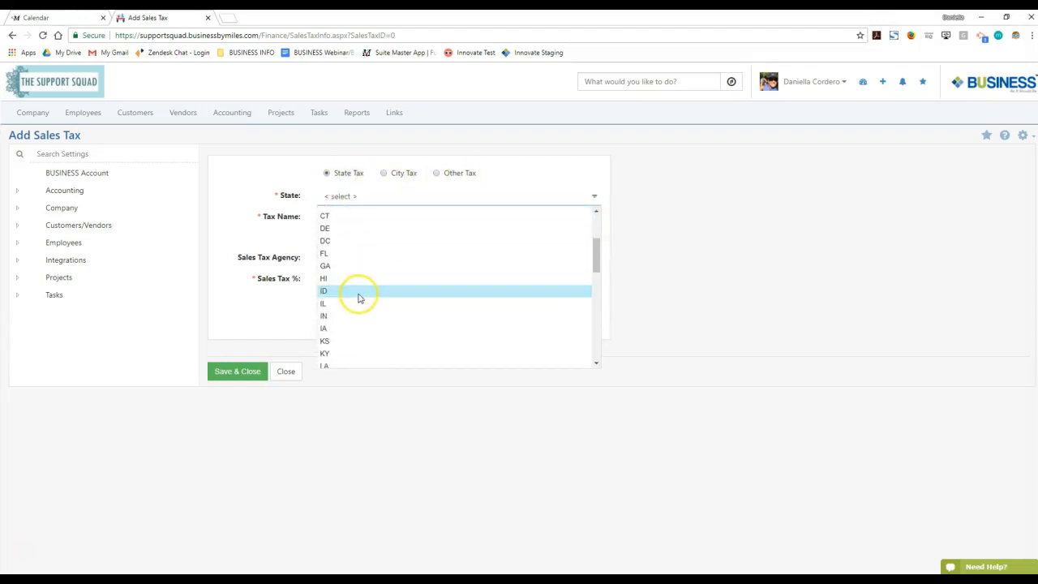
scroll(349, 311, down, 1)
scroll(349, 311, up, 5)
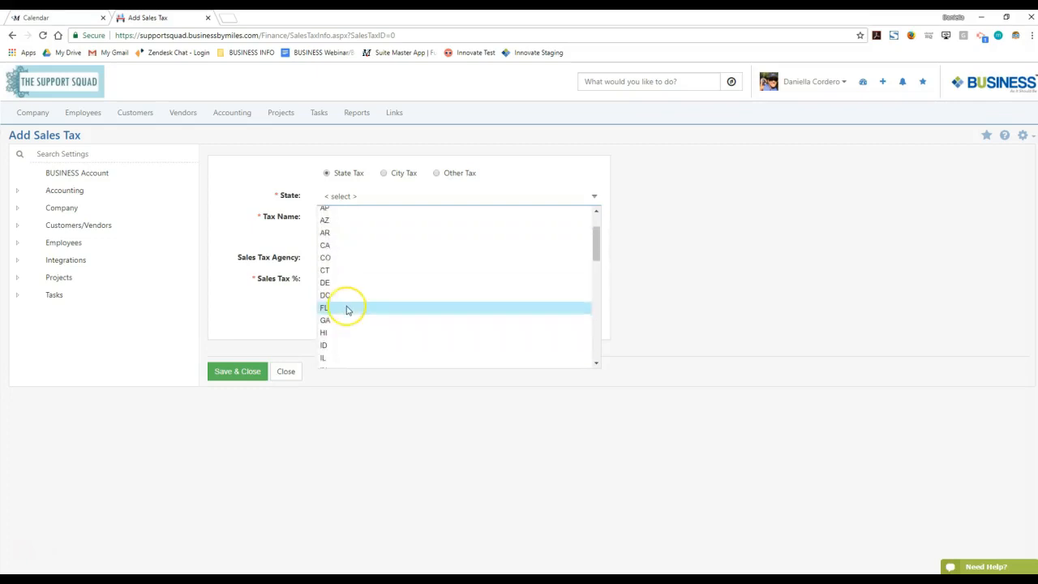
click(332, 362)
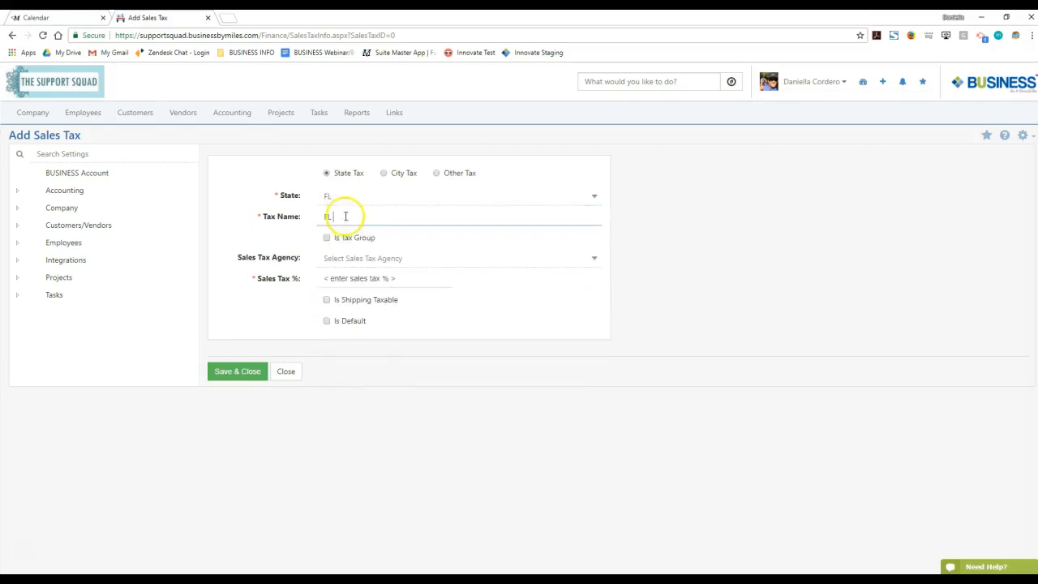
text(- 5.3)
Search for "florida department of Revenue" as a new vendor and add the Tallahassee Florida Department of Revenue as the sales tax agency.
click(331, 256)
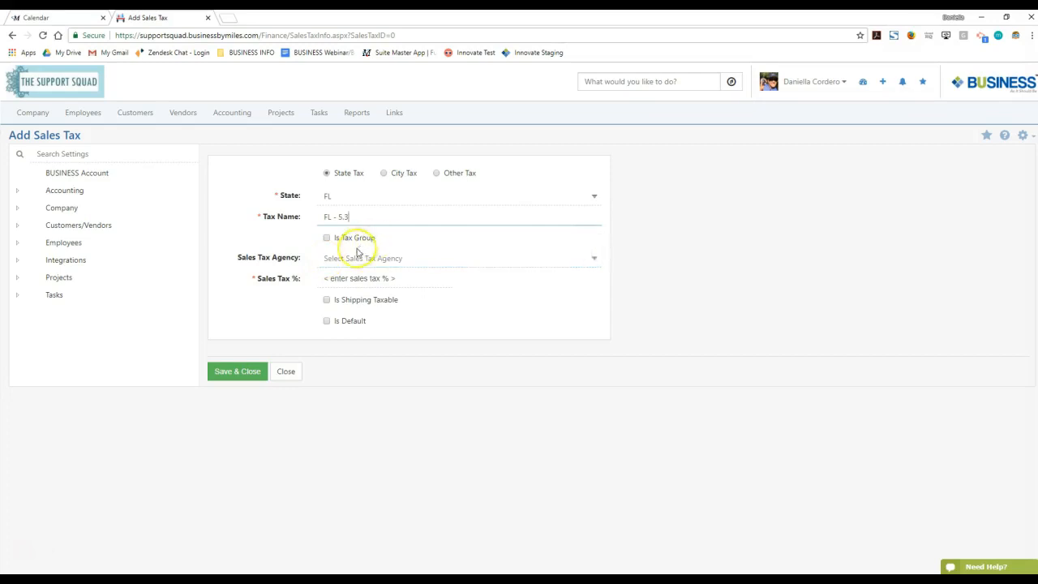
click(592, 245)
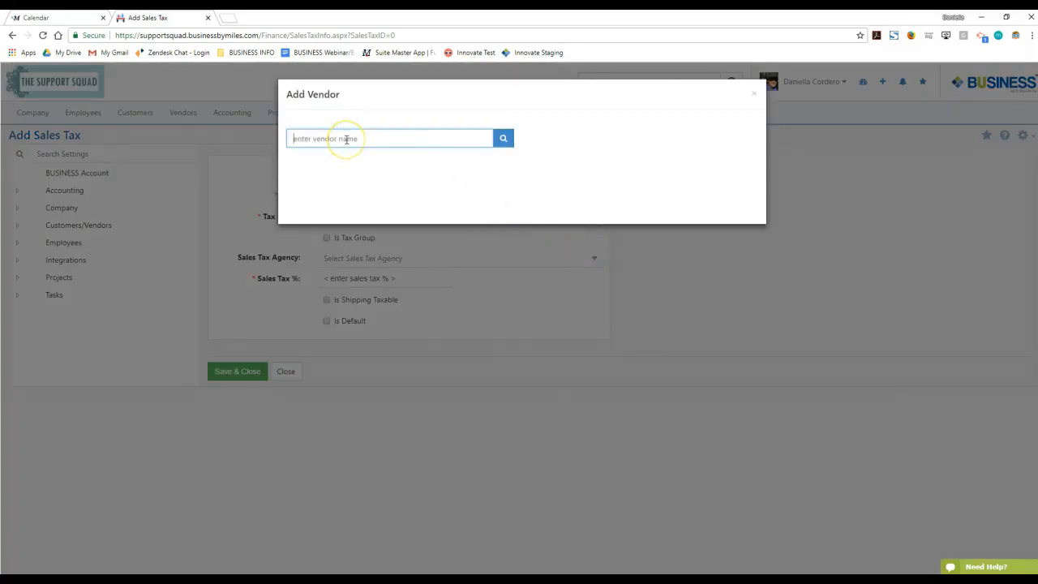
text(florist)
key(BackSpace)
text(a department of Revenue)
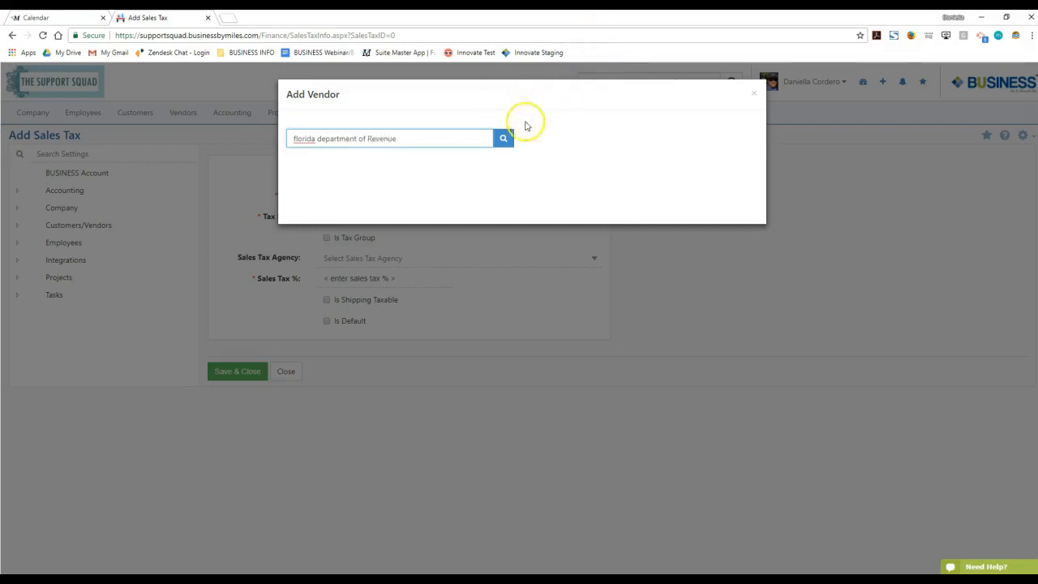
click(501, 137)
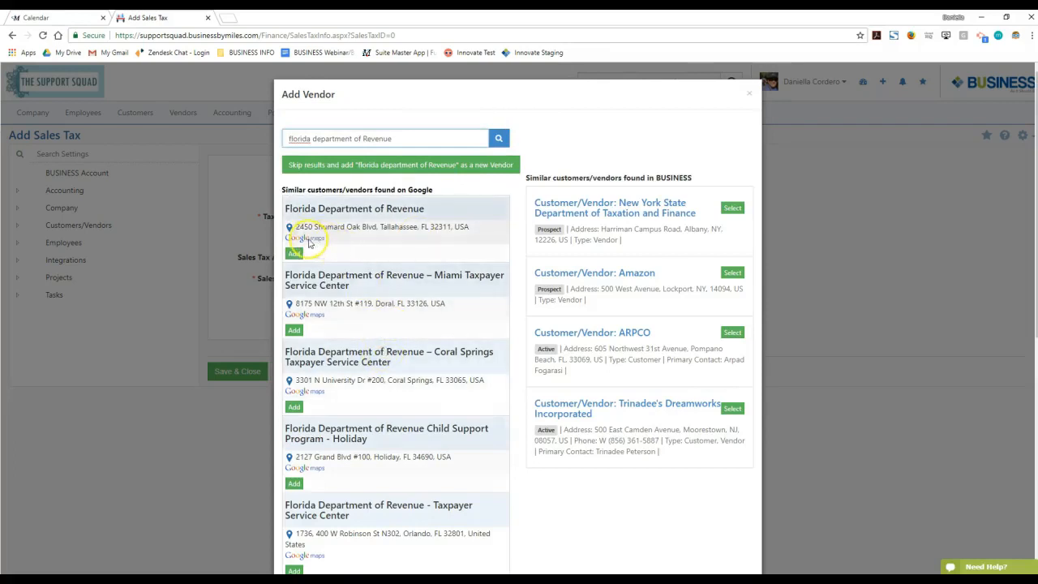
click(293, 255)
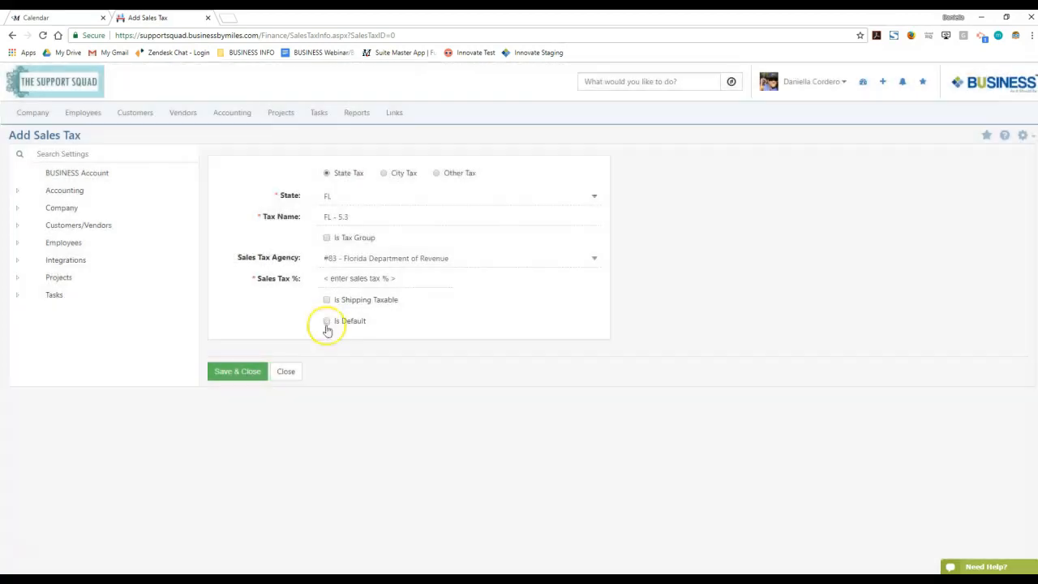
Set the sales tax percentage to 5.3 and save the Florida state tax.
click(354, 275)
text(5.3)
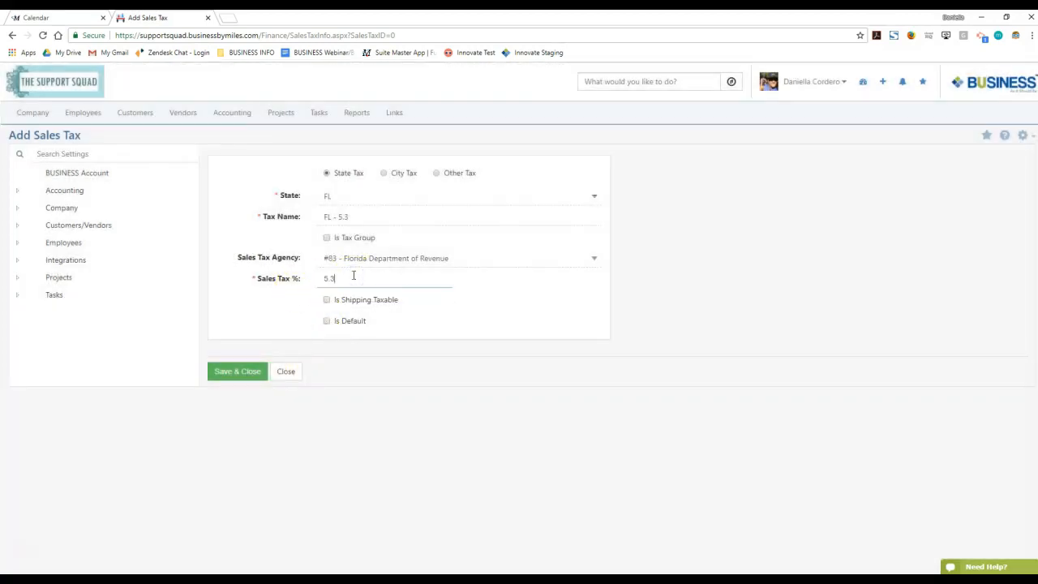
click(384, 406)
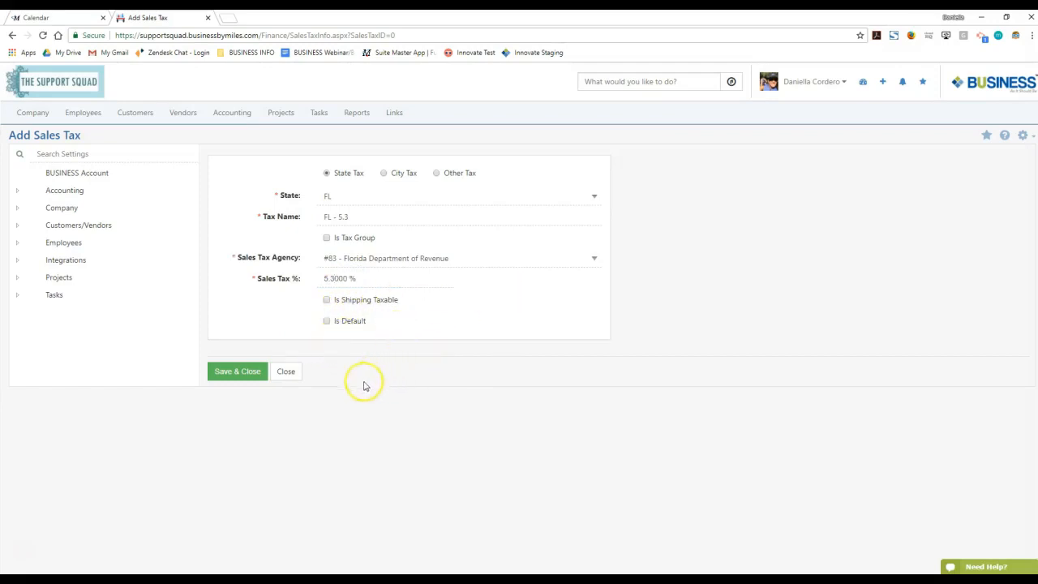
click(237, 375)
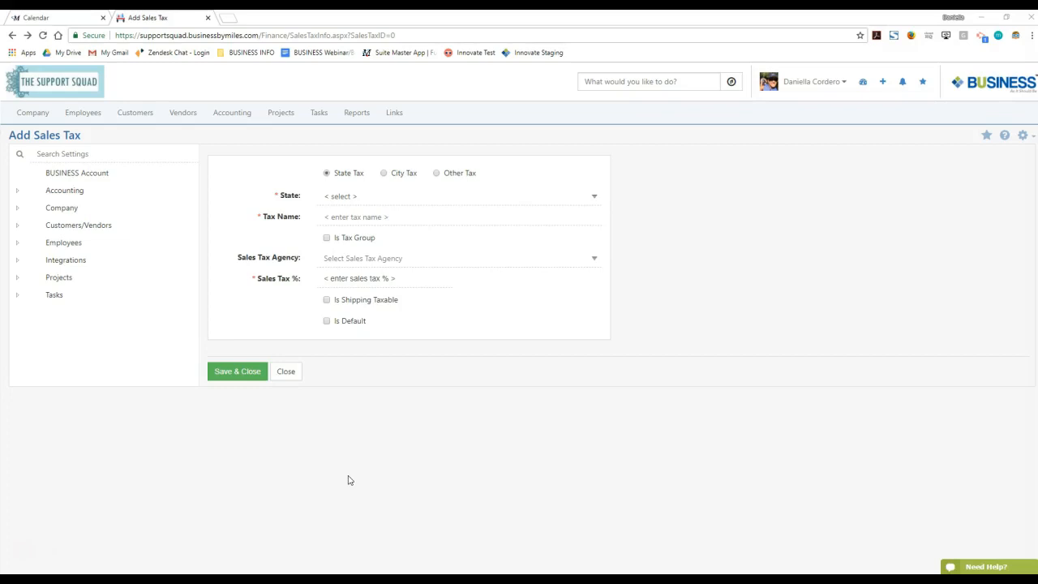
Set the new sales tax's type to Other Tax and name it "FL - Grouping".
click(435, 175)
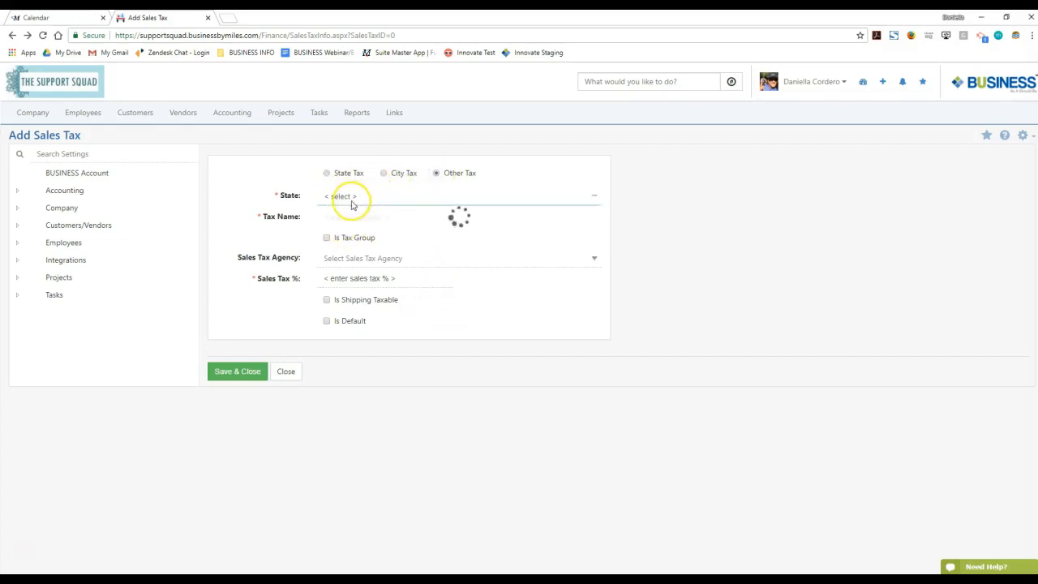
text(FL)
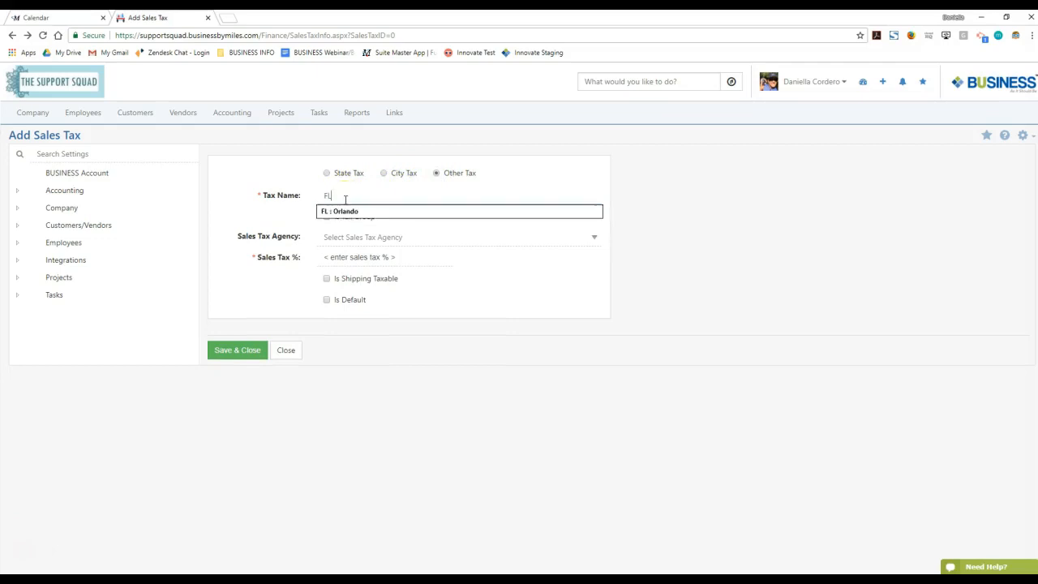
click(246, 205)
click(330, 237)
click(341, 199)
text(- Grouping)
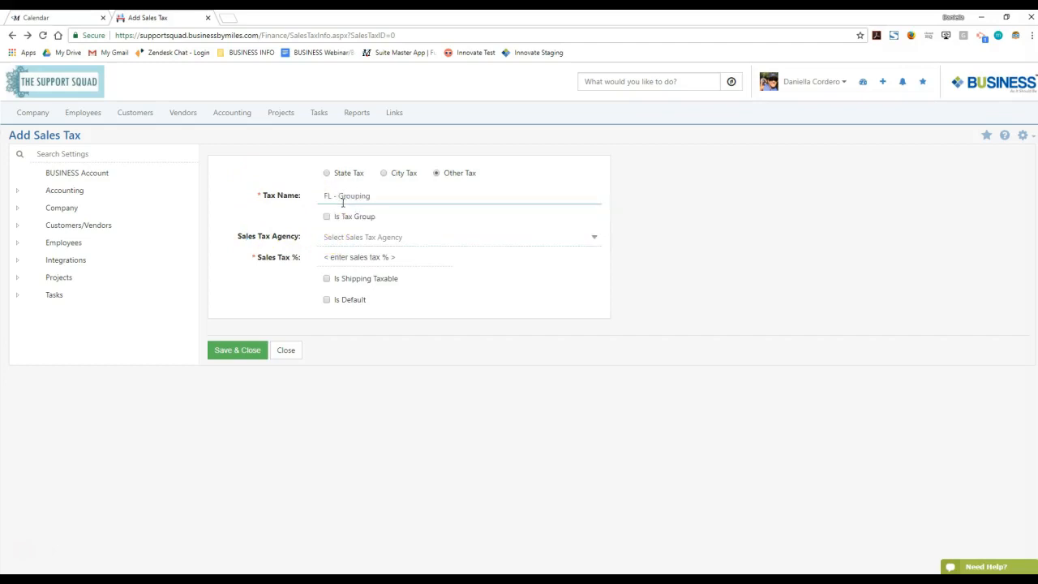
Make FL - Grouping a tax group containing FL - 5.3 and FL : Orlando, and save it.
click(328, 217)
click(375, 265)
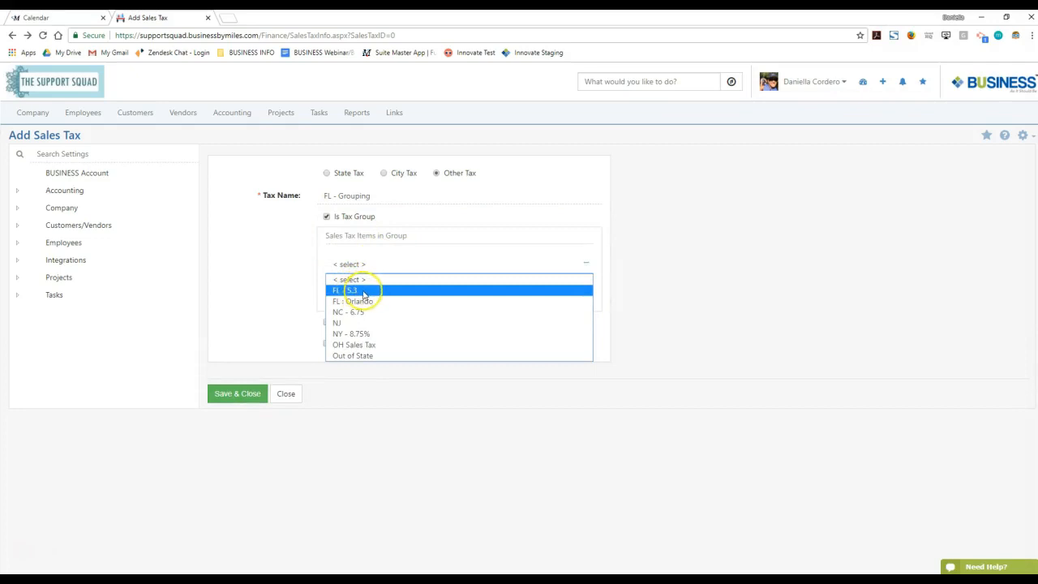
click(363, 290)
click(376, 264)
click(362, 300)
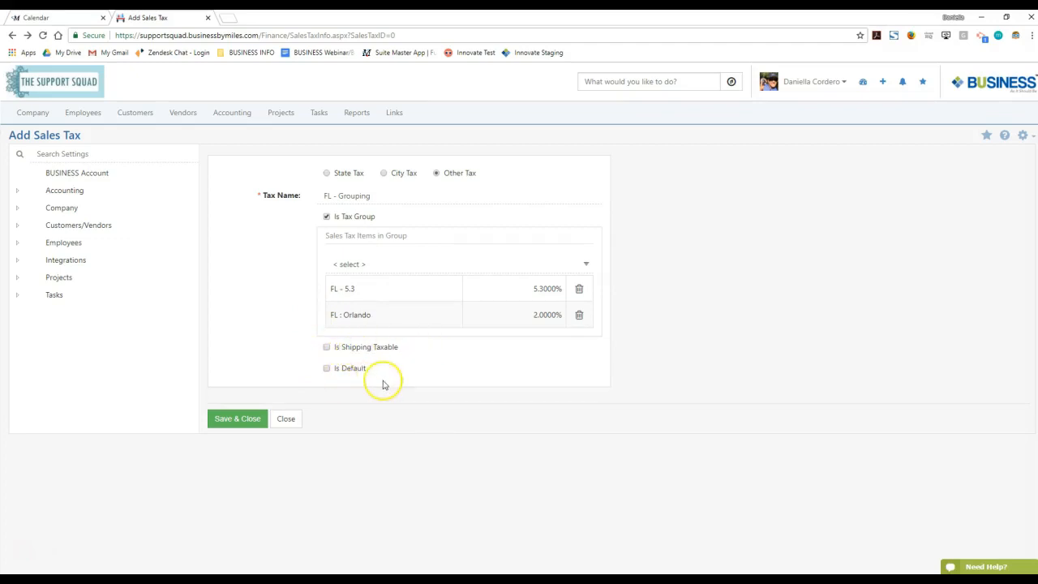
click(241, 420)
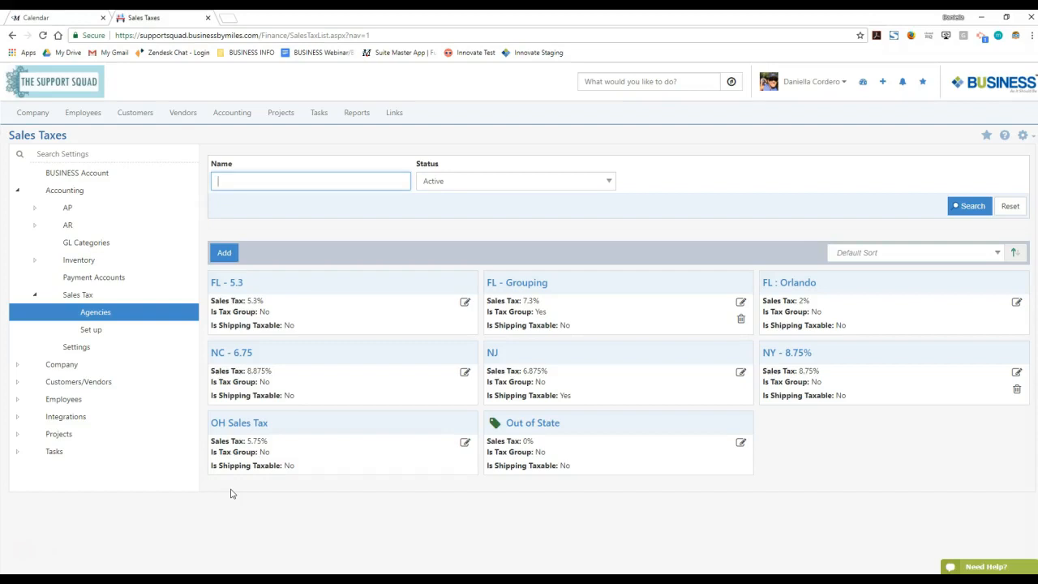
Open the locations list of the customer Faux Paints.
click(226, 458)
mouse_move(135, 113)
click(134, 135)
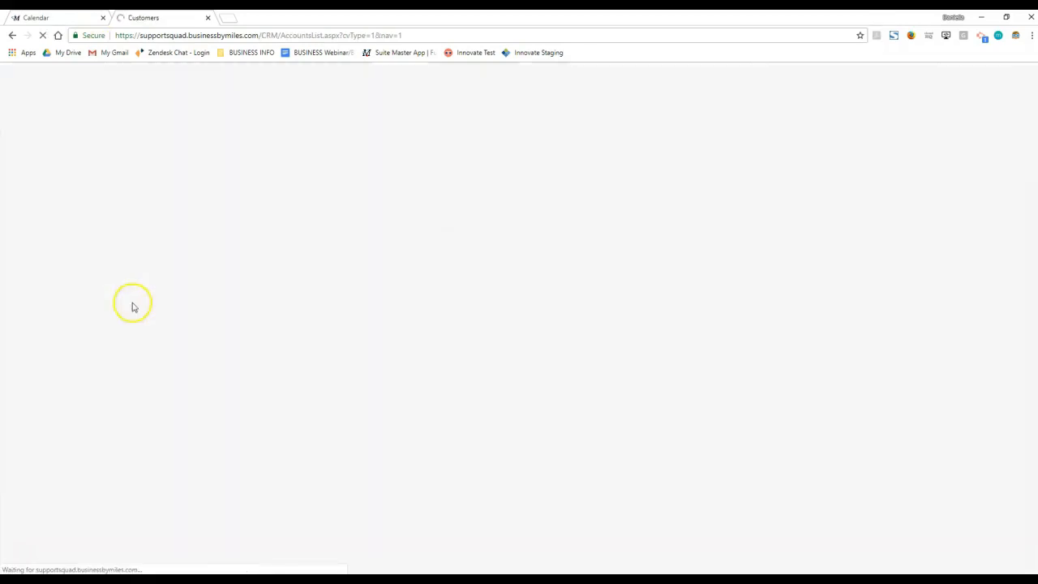
click(62, 284)
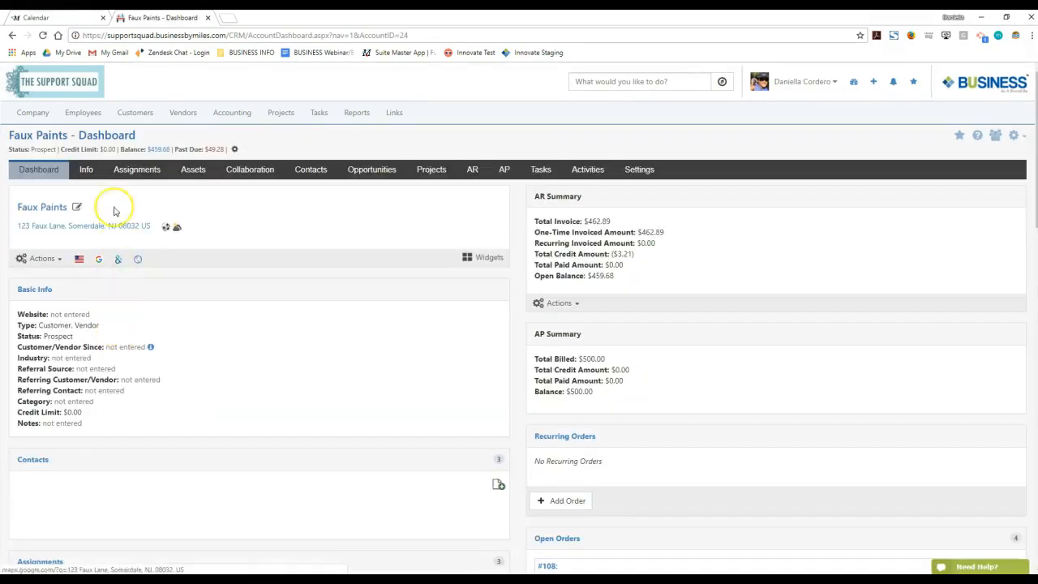
click(89, 170)
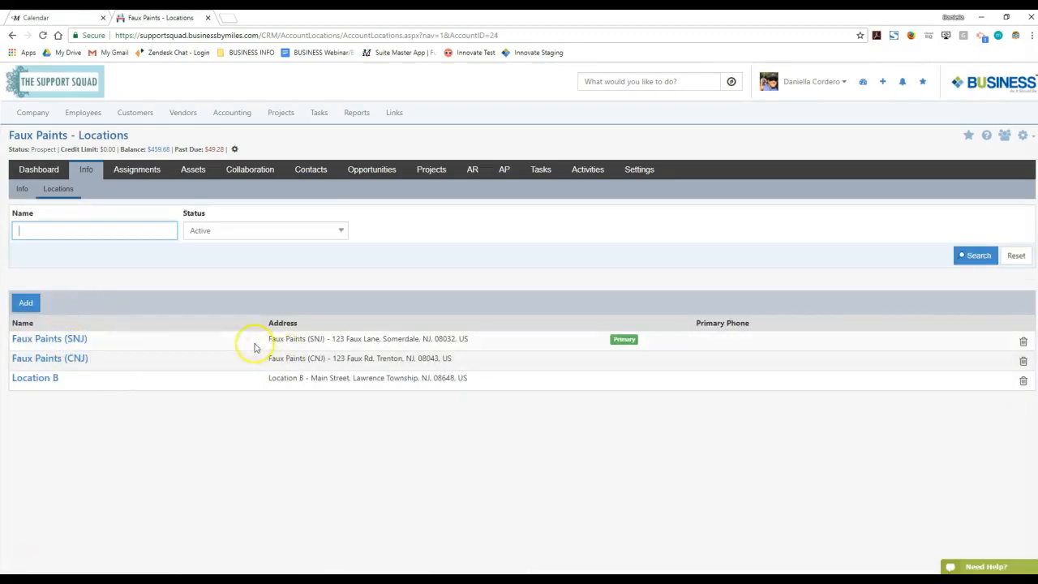
Assign the NY - 8.75% sales tax to the primary location Faux Paints (SNJ) and save its settings.
click(56, 342)
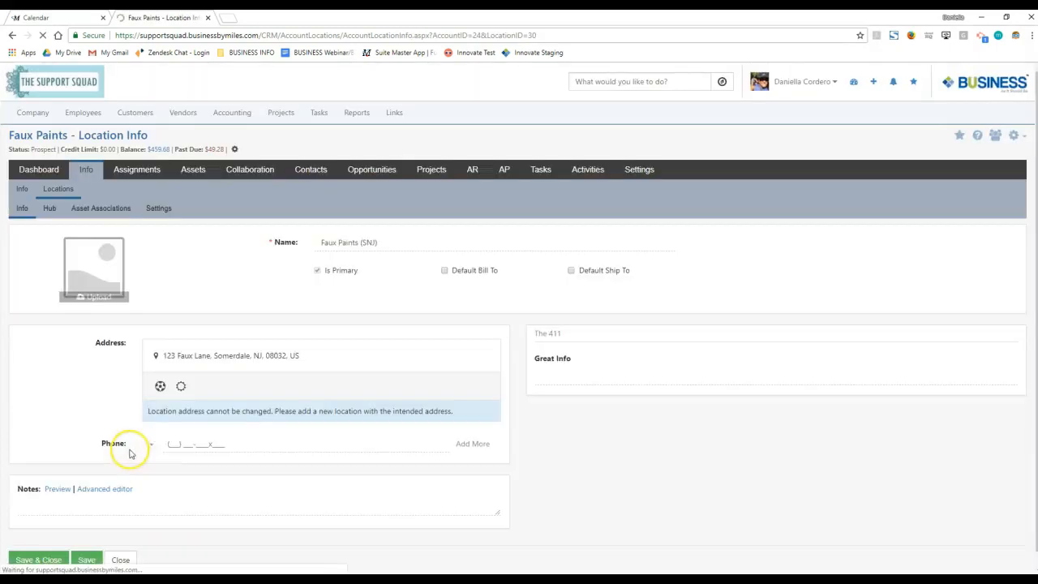
click(156, 209)
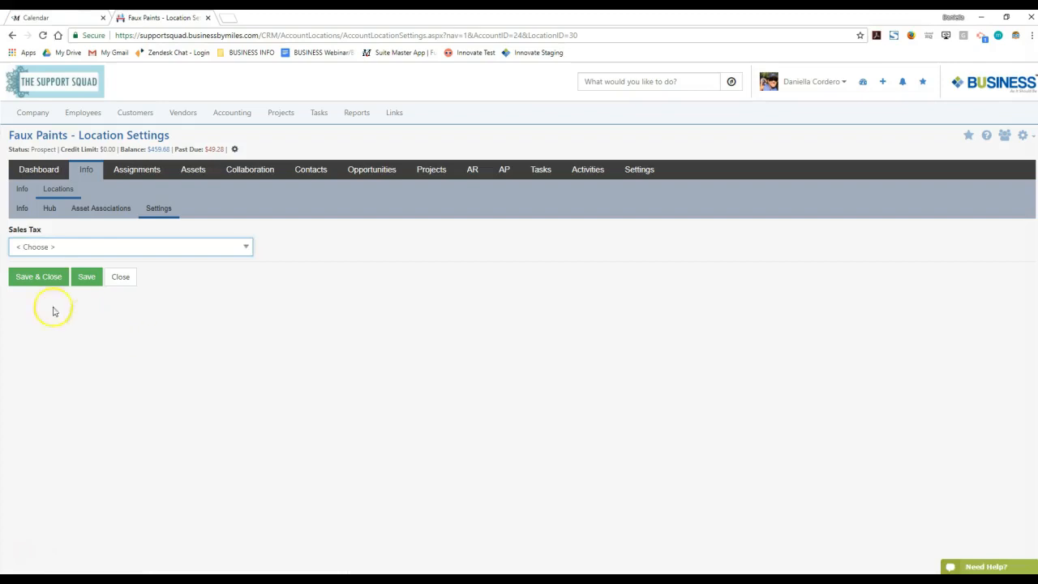
click(35, 247)
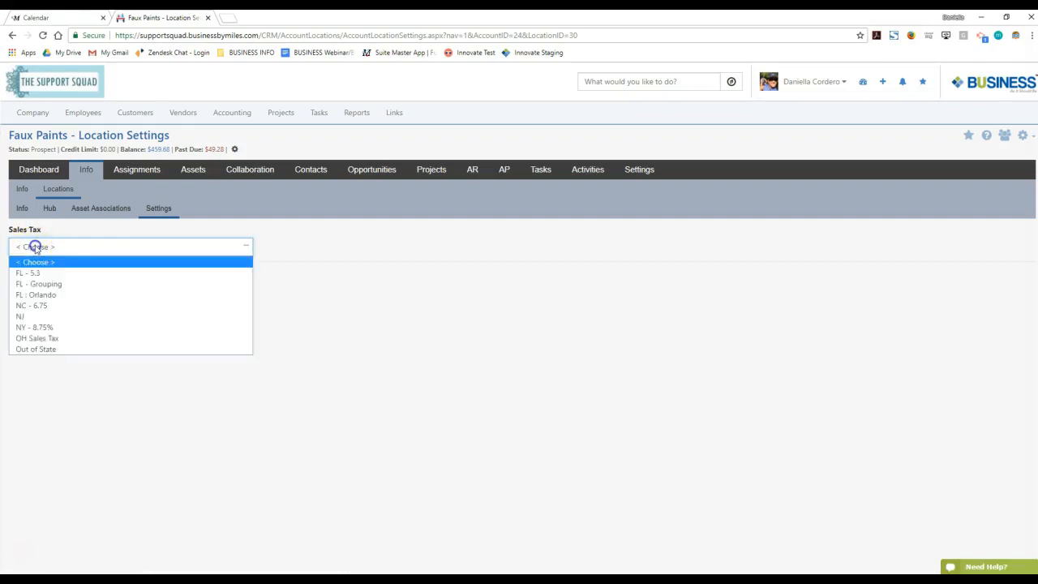
click(36, 327)
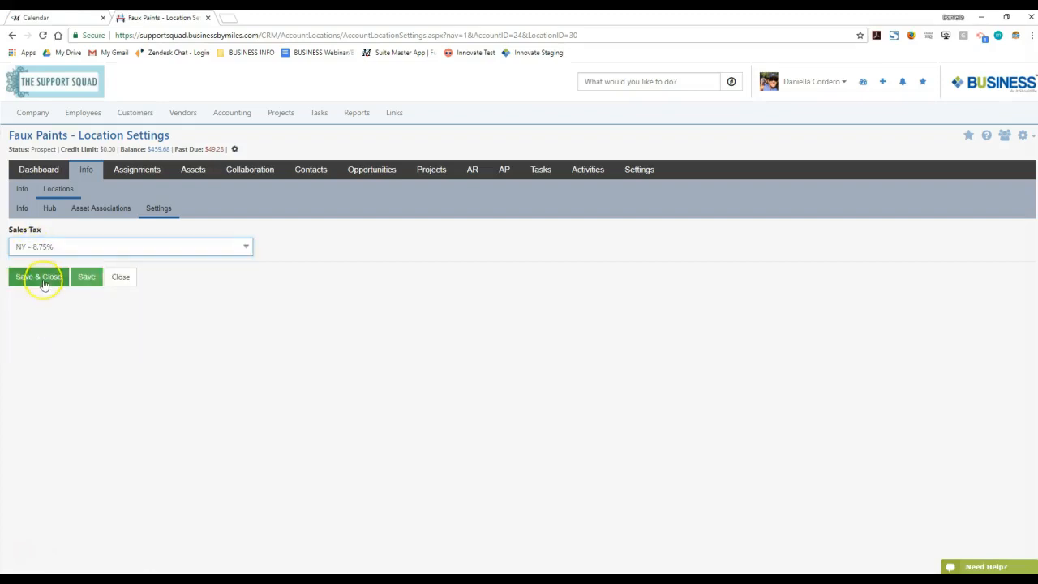
click(40, 278)
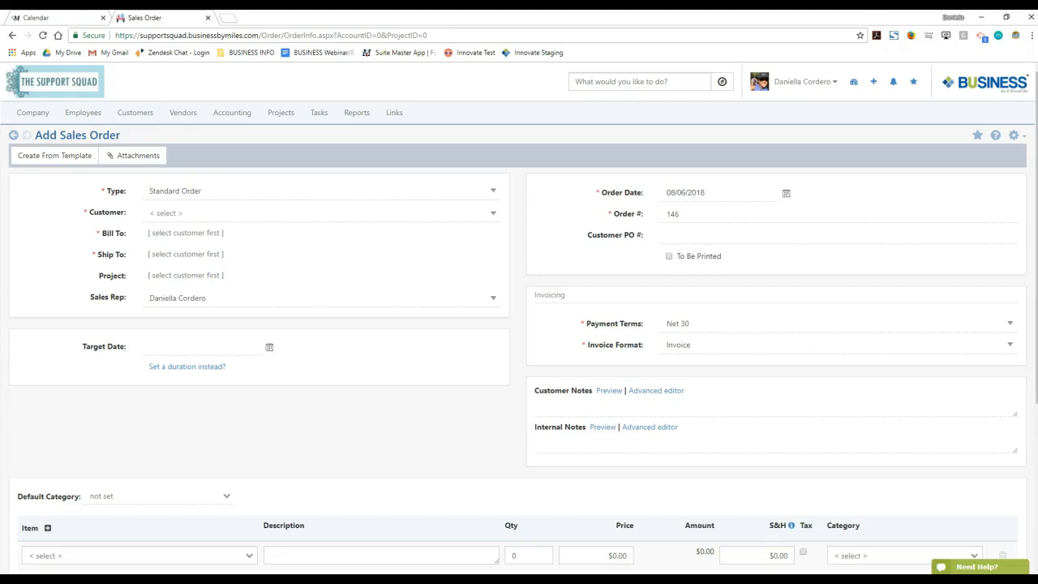
Set the customer of the new sales order to Bake Me Some Cakes.
click(162, 213)
text(bake me s)
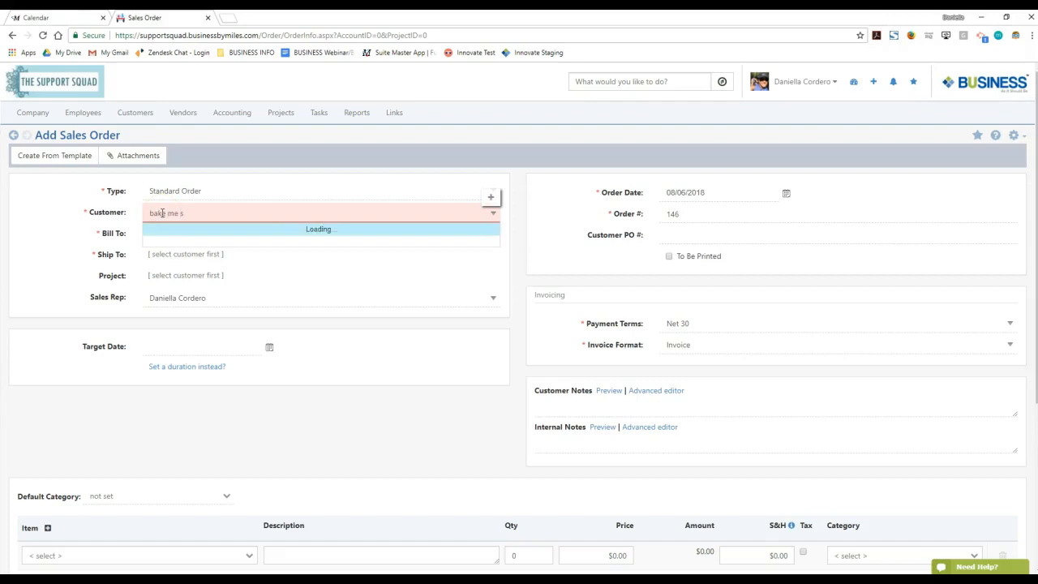
click(164, 227)
click(105, 272)
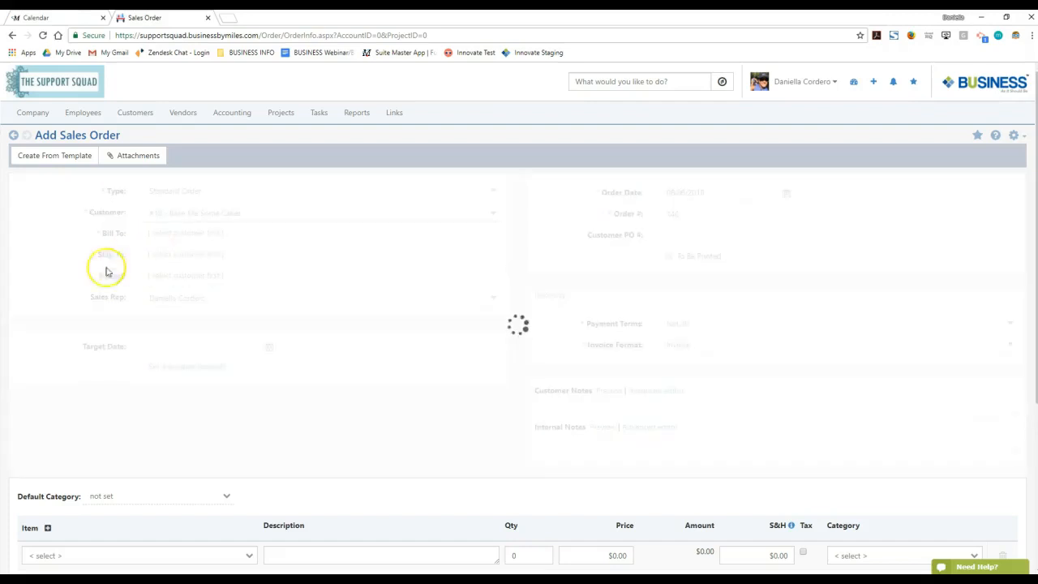
click(51, 284)
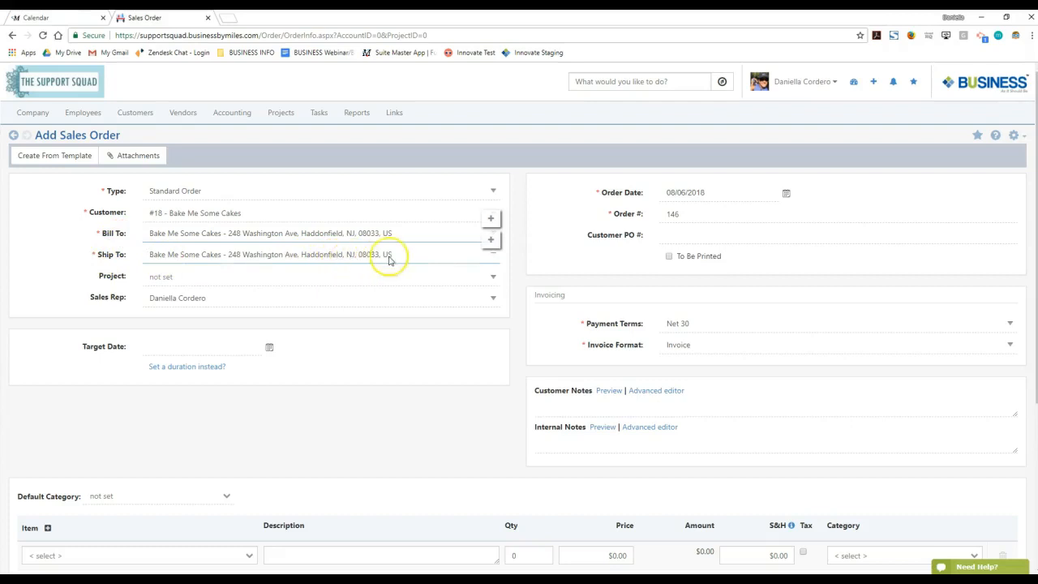
Mark the sales order as tax exempt in its order sales tax settings and update the order.
scroll(72, 378, down, 3)
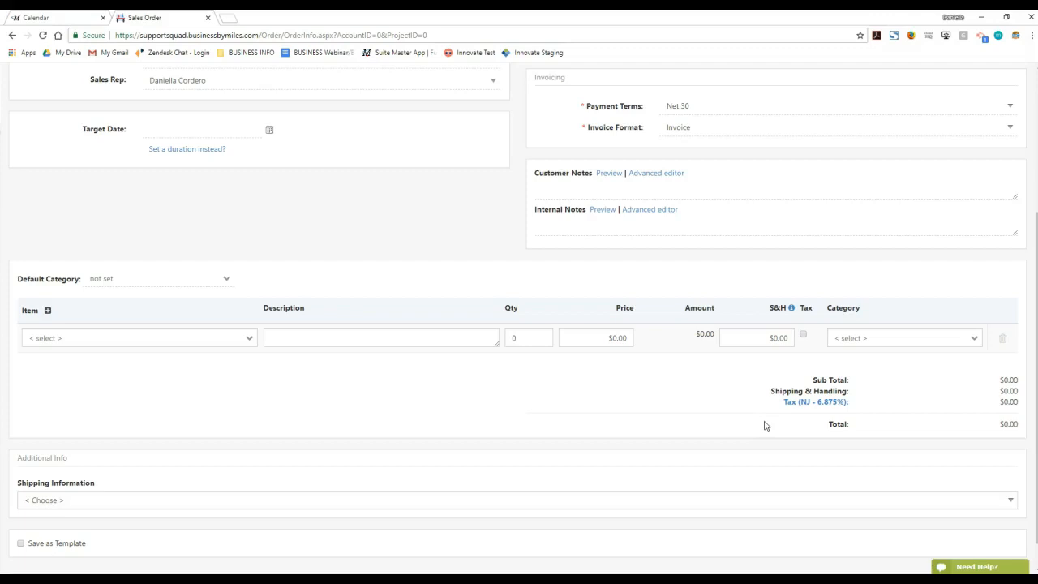
scroll(765, 426, up, 3)
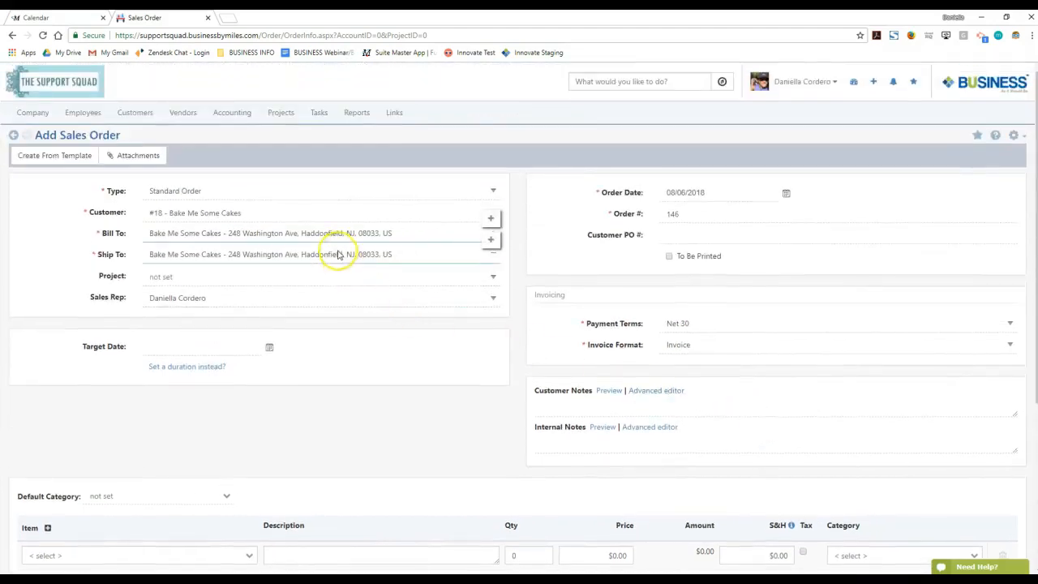
scroll(394, 340, down, 2)
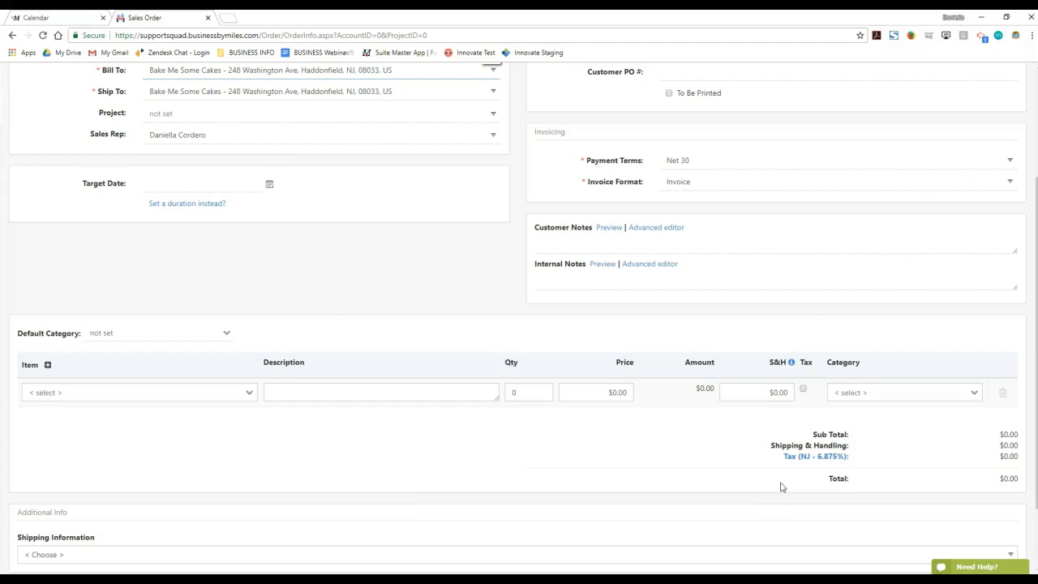
click(820, 457)
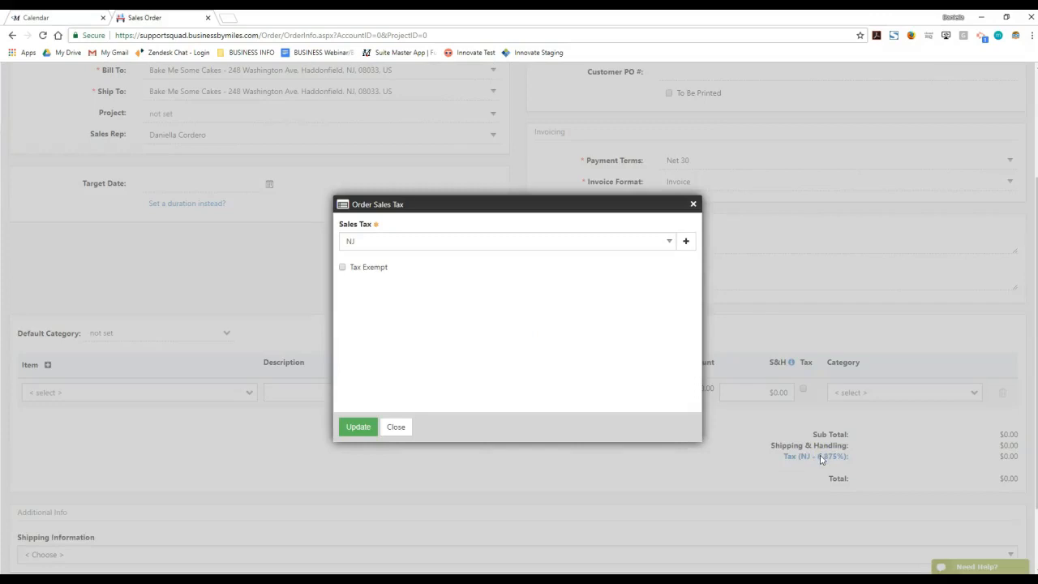
click(779, 440)
click(342, 269)
click(359, 427)
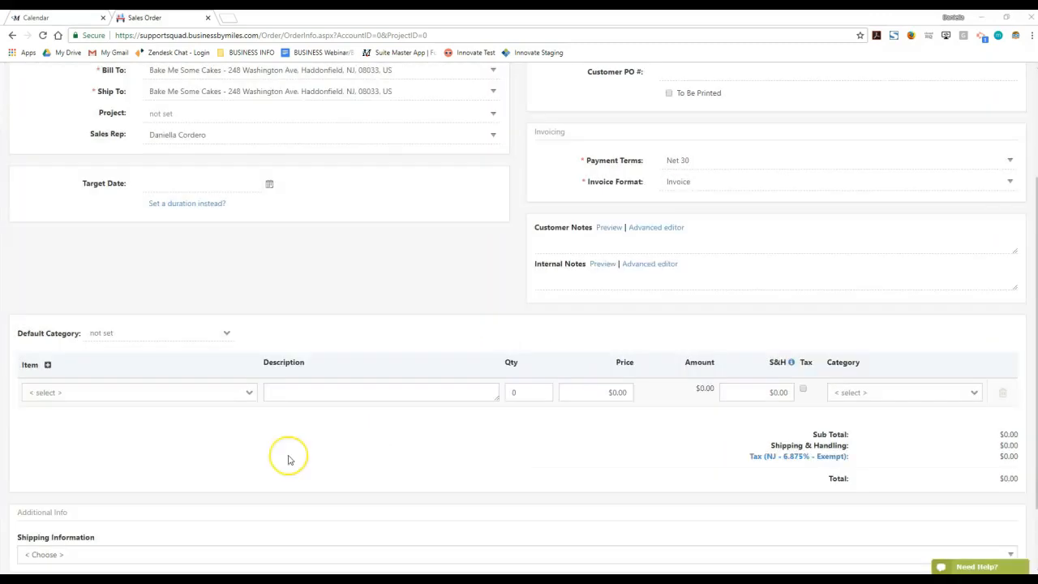